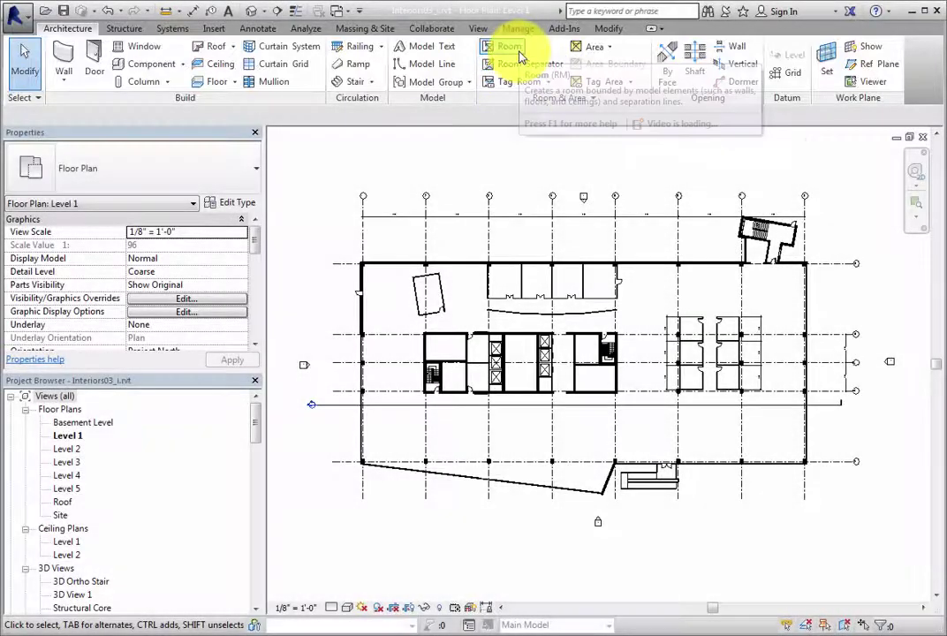
# Start room placement on Level 1 with the plain Room Tag type and toggle Tag on Placement.
pyautogui.click(517, 51)
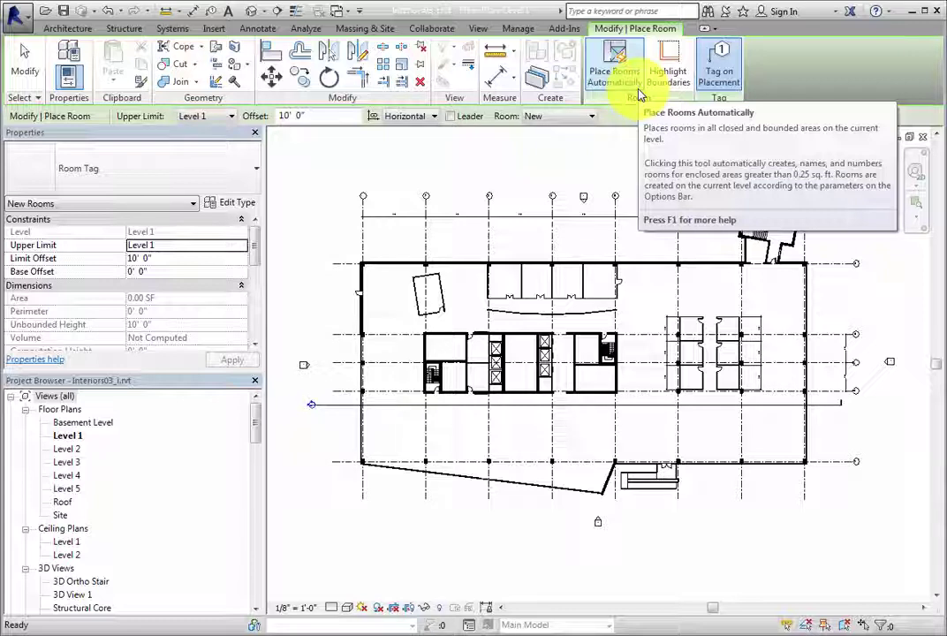
pyautogui.click(640, 95)
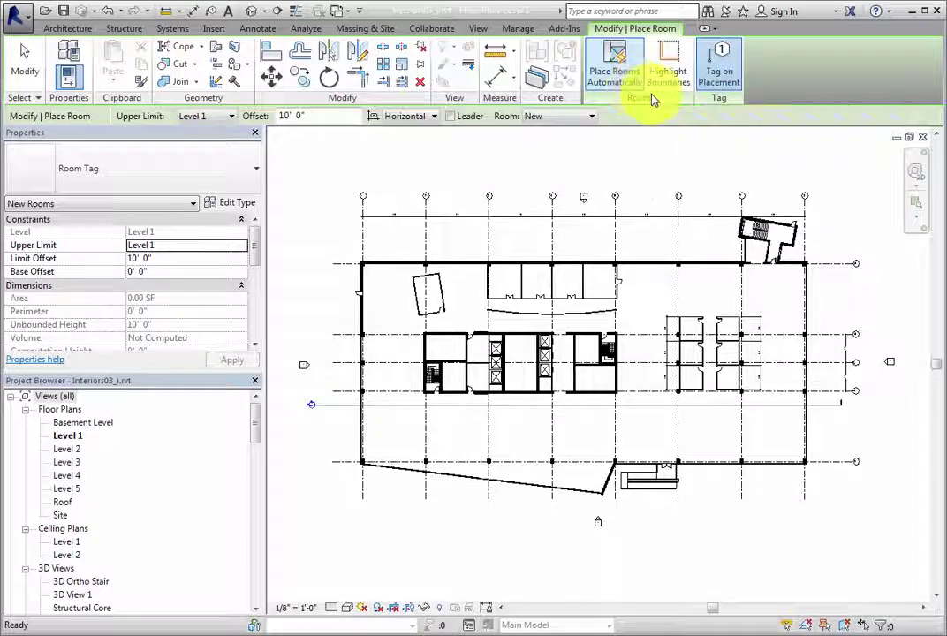
pyautogui.click(719, 85)
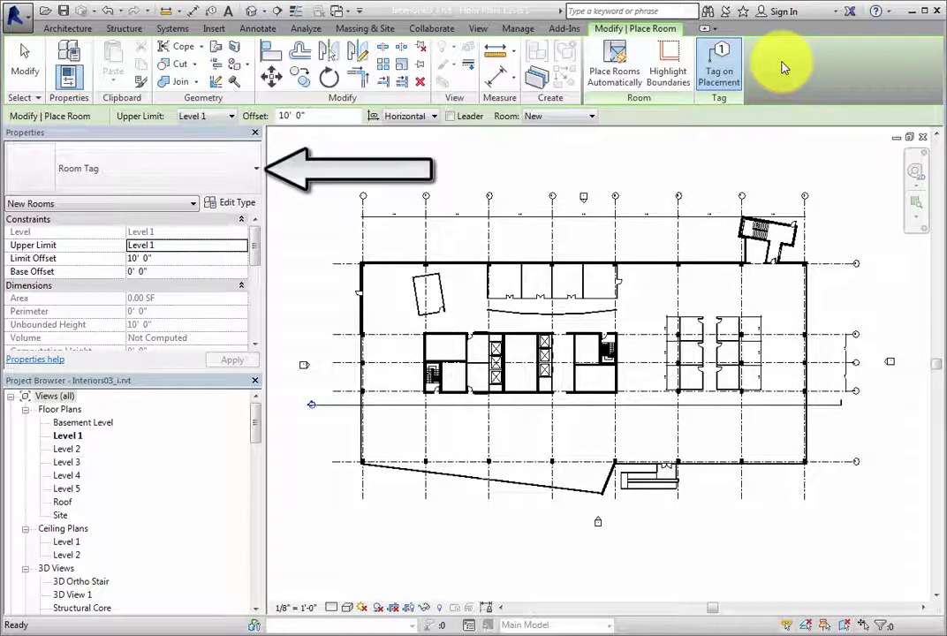
pyautogui.click(253, 174)
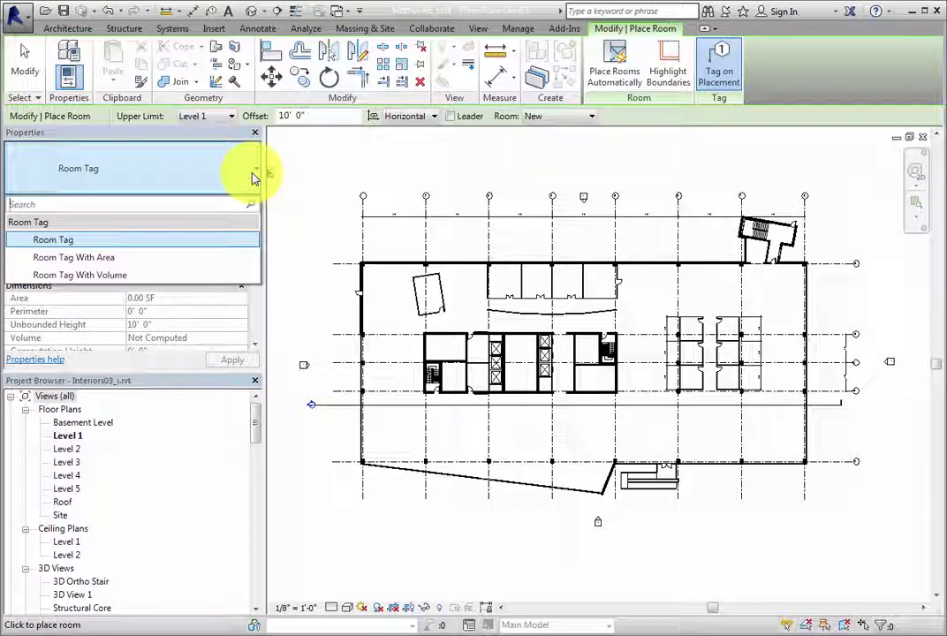
pyautogui.click(253, 174)
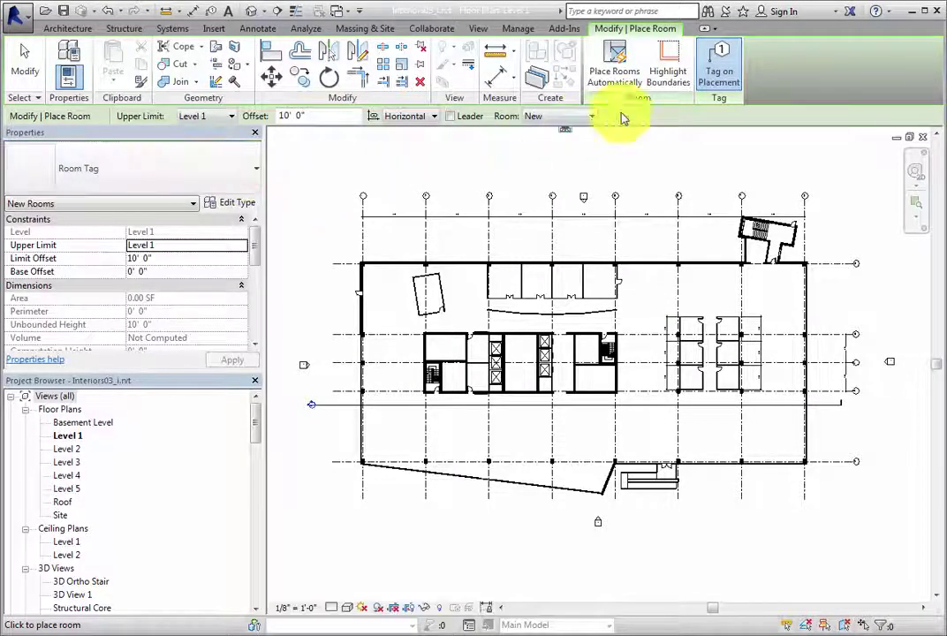
pyautogui.click(719, 62)
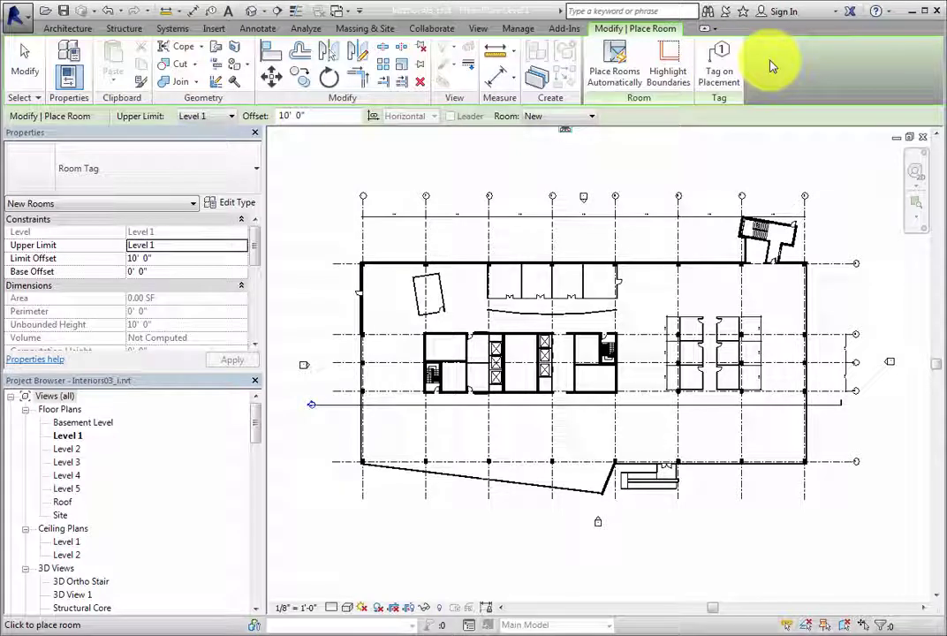
pyautogui.click(717, 70)
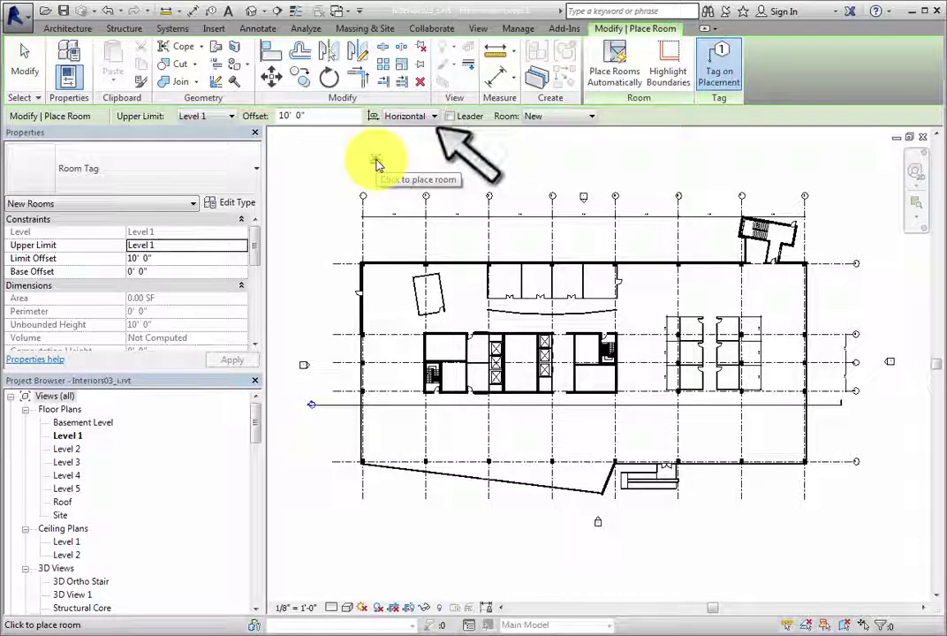
pyautogui.click(434, 116)
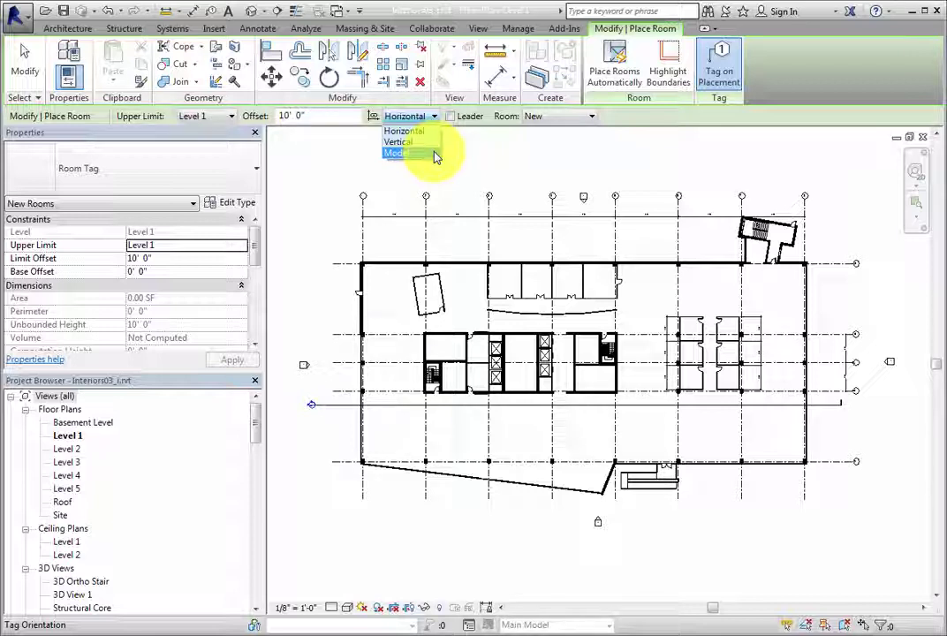
pyautogui.click(433, 133)
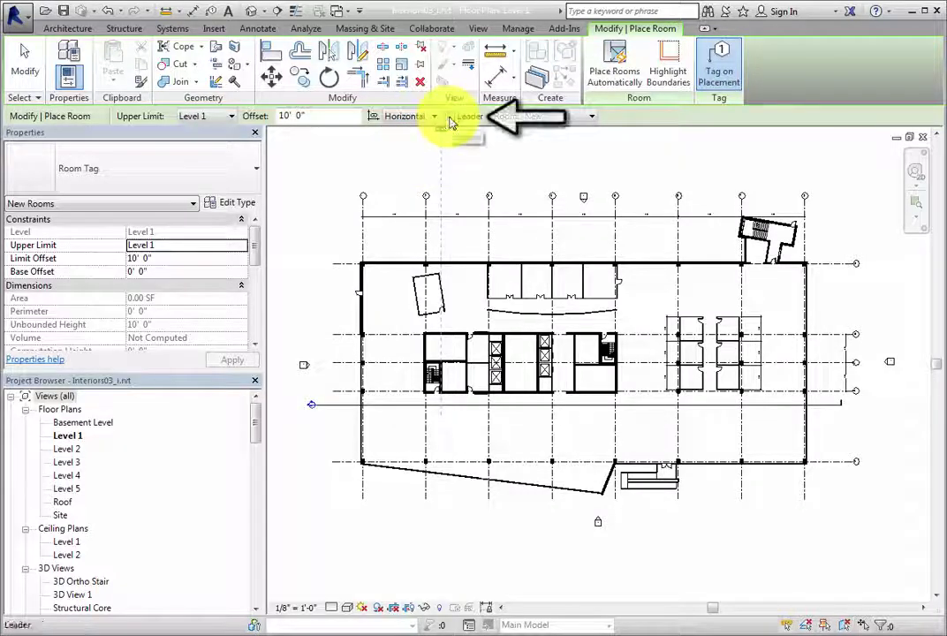
pyautogui.click(451, 117)
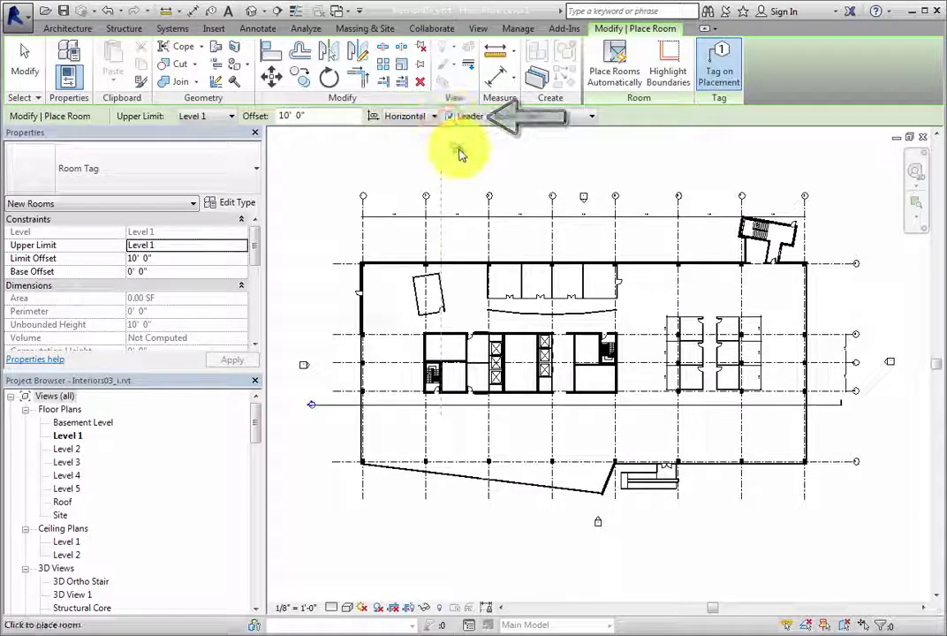
pyautogui.click(451, 117)
pyautogui.click(588, 117)
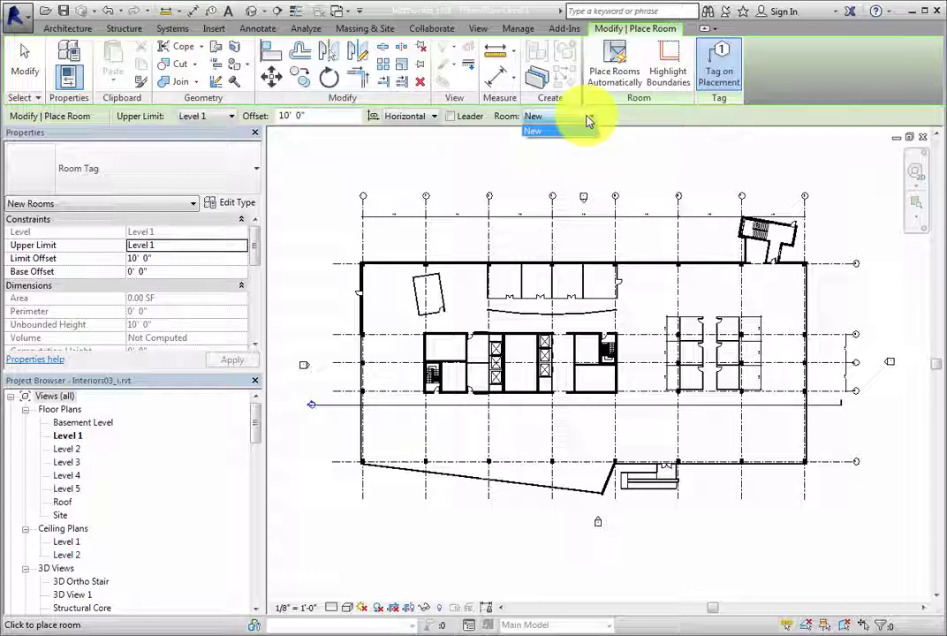
pyautogui.click(588, 118)
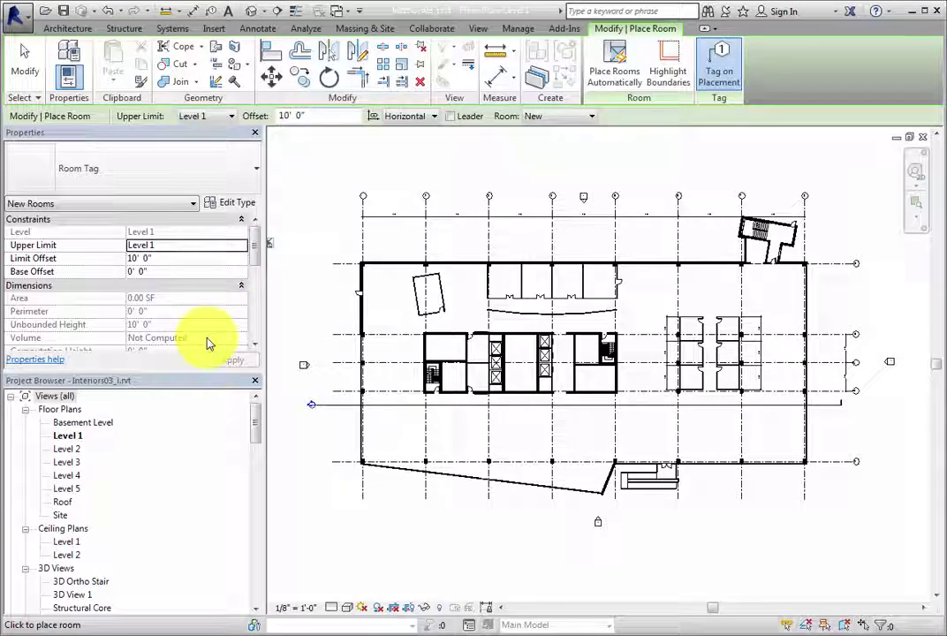
# Keep Level 1 as the room Upper Limit and select the 10' 0" Limit Offset value.
pyautogui.click(215, 245)
pyautogui.click(243, 247)
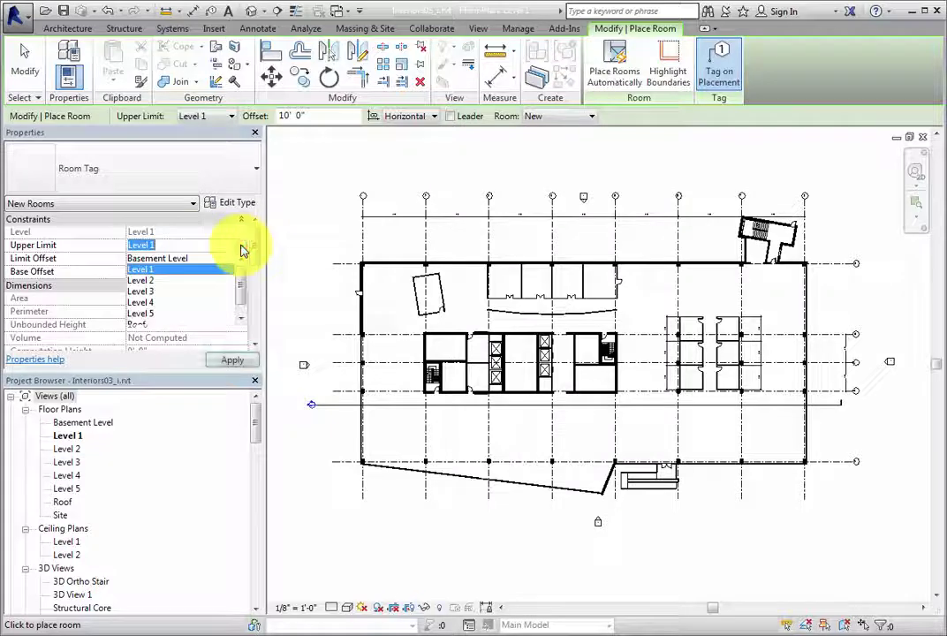
pyautogui.click(243, 248)
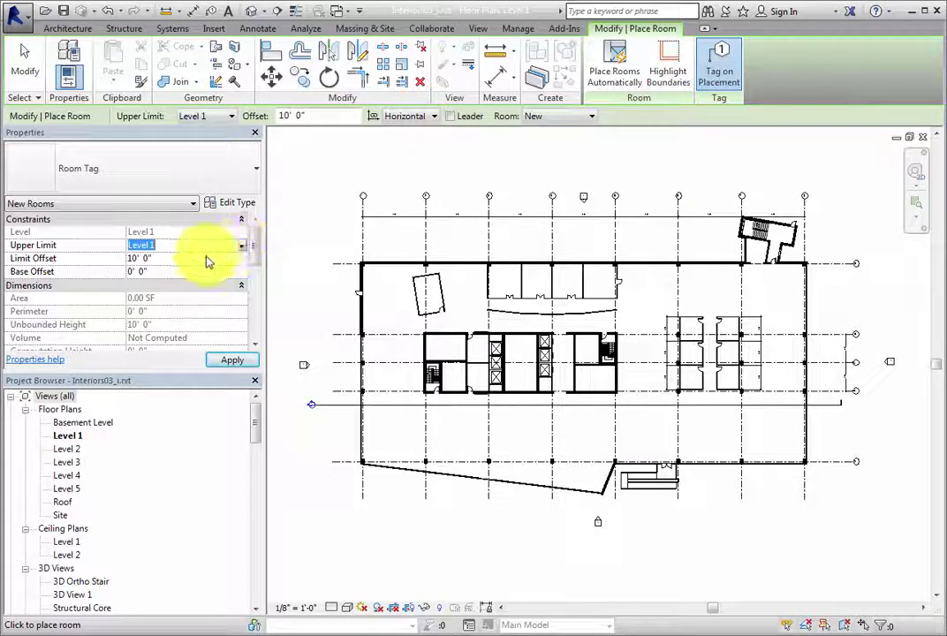
pyautogui.click(207, 259)
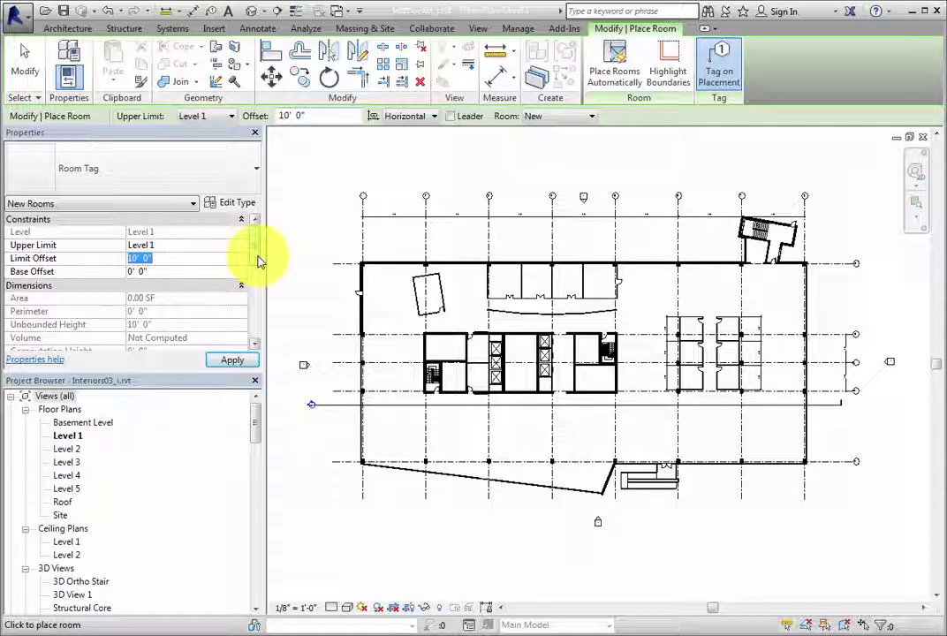
# Exit room placement, then open Area and Volume Computations and cancel without changes.
pyautogui.click(23, 69)
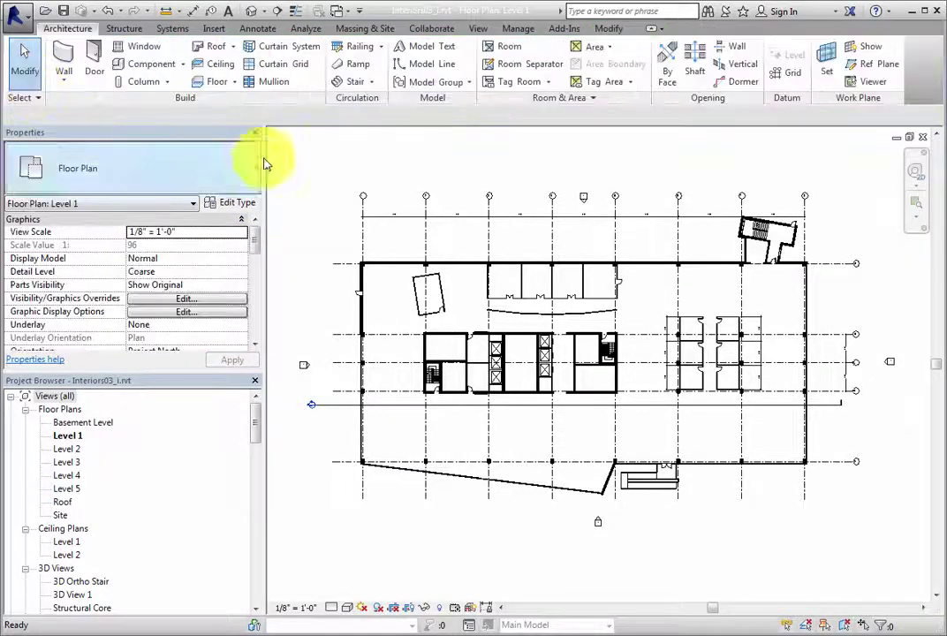
pyautogui.click(579, 98)
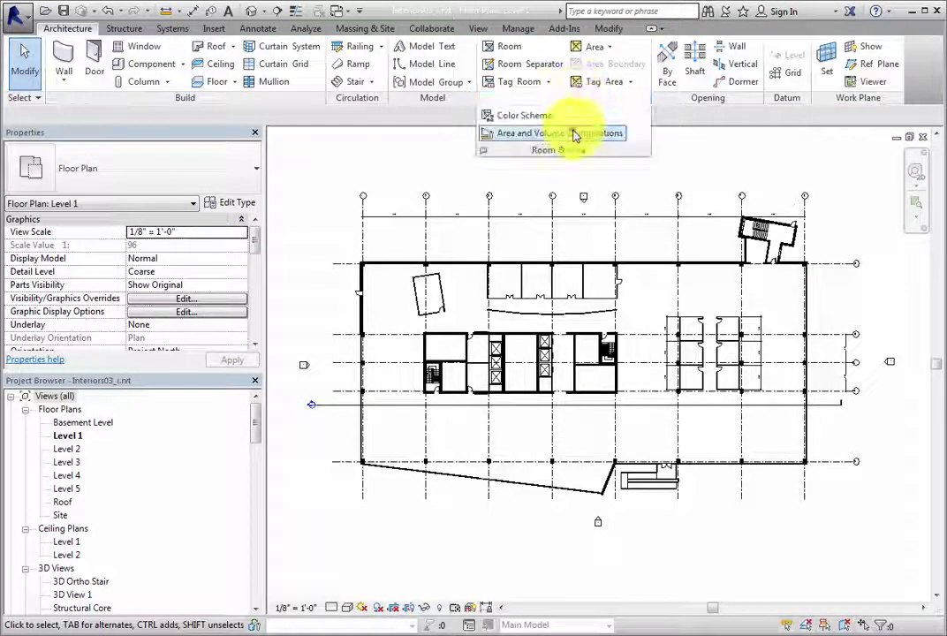
pyautogui.click(576, 133)
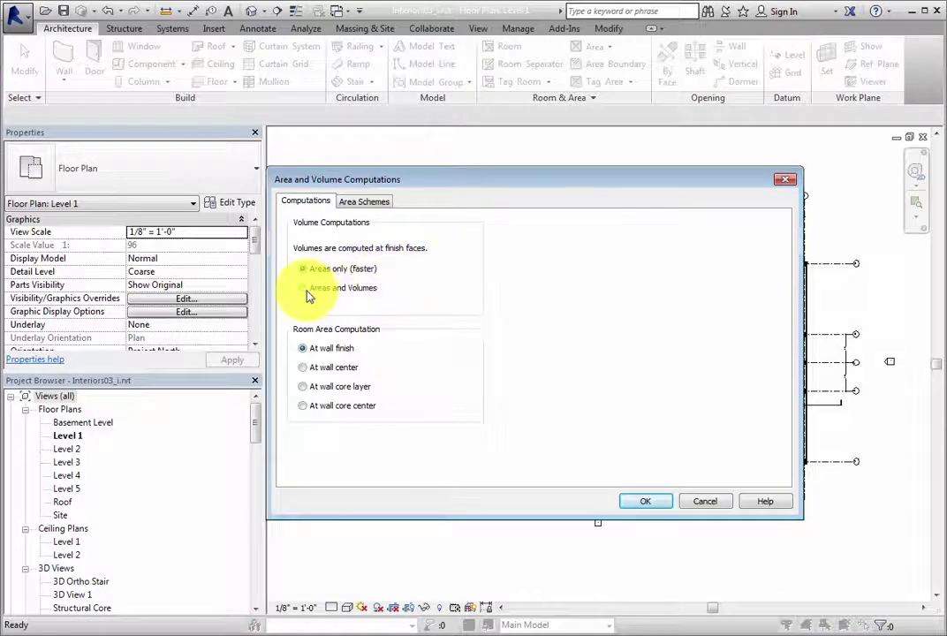
pyautogui.click(704, 501)
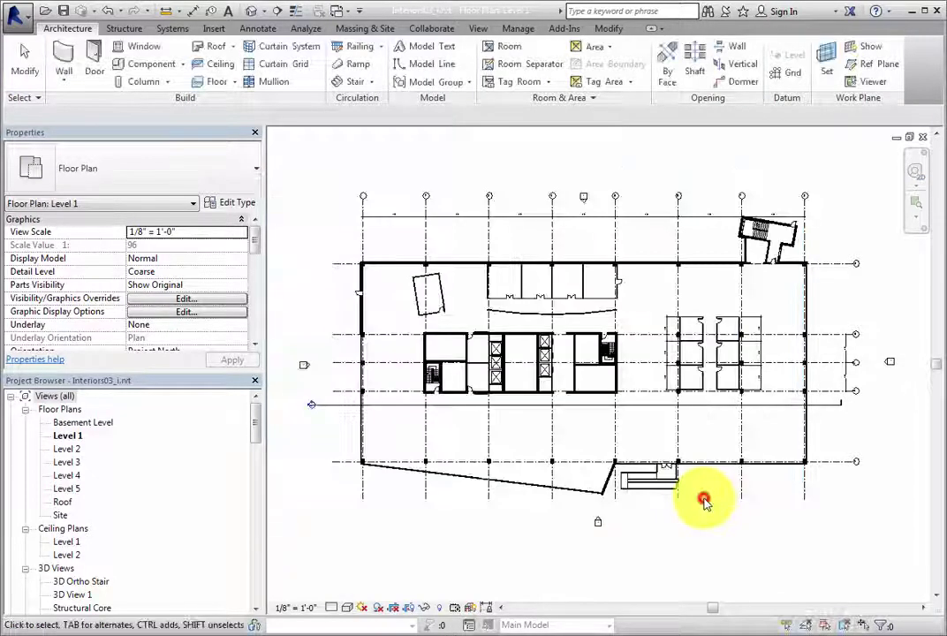
pyautogui.click(512, 46)
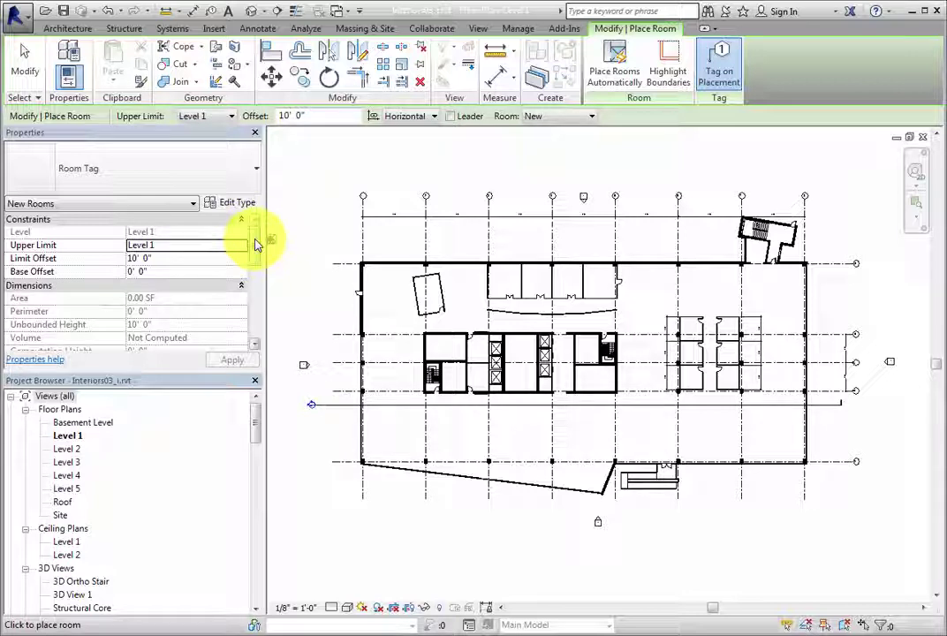
pyautogui.click(210, 245)
pyautogui.click(243, 246)
pyautogui.click(243, 247)
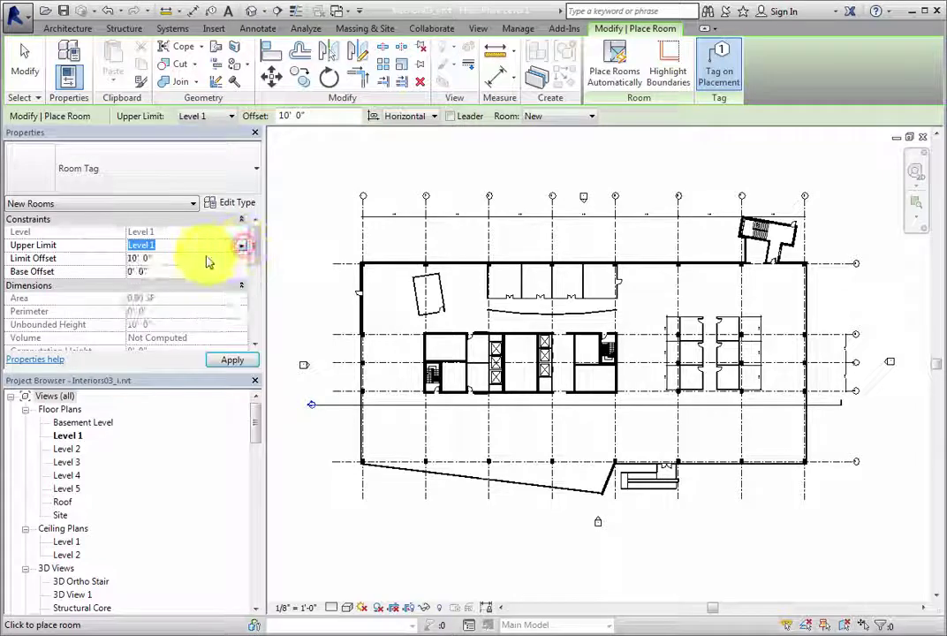
pyautogui.click(204, 257)
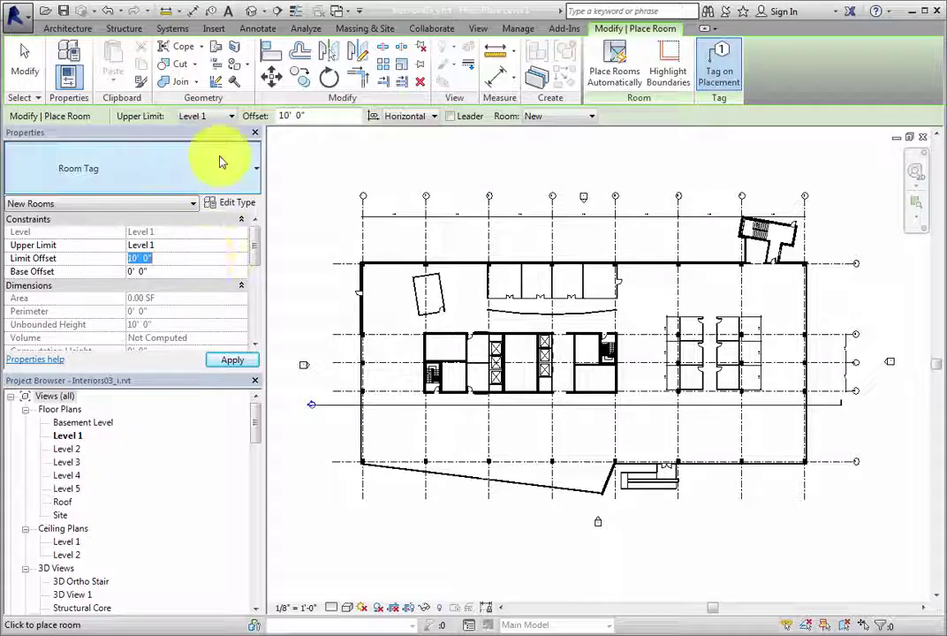
pyautogui.click(227, 117)
pyautogui.click(228, 116)
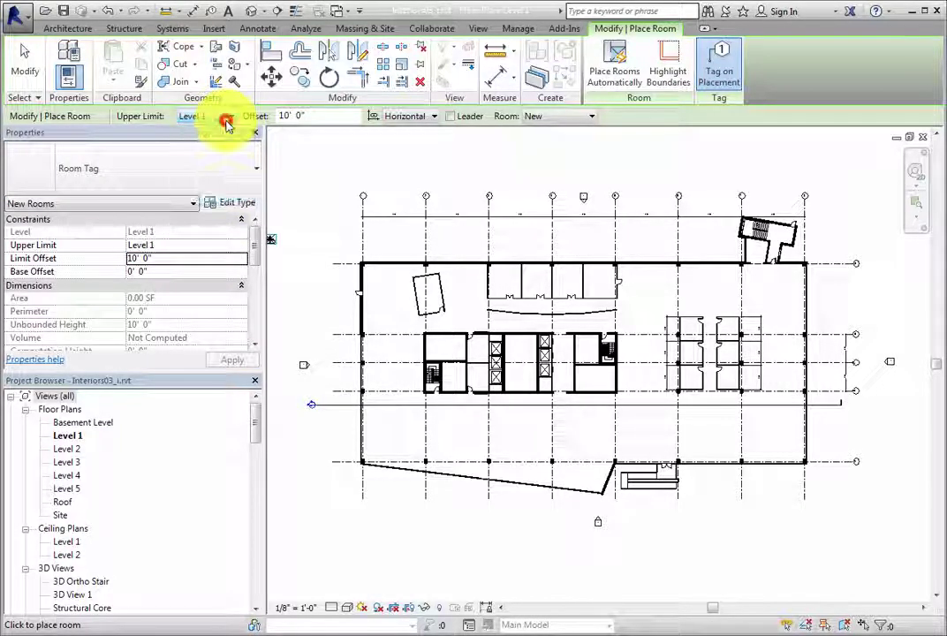
pyautogui.click(312, 116)
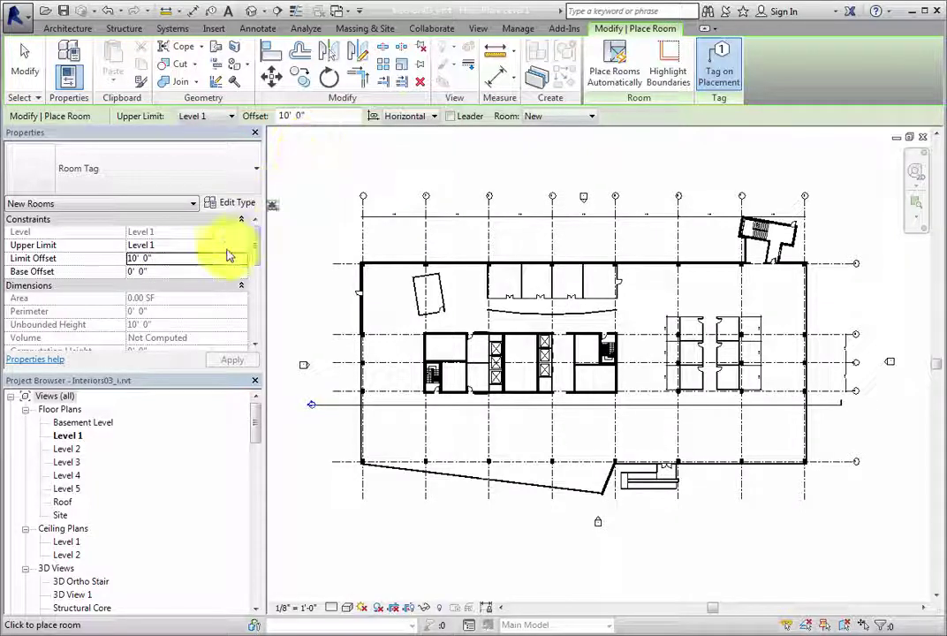
pyautogui.click(190, 271)
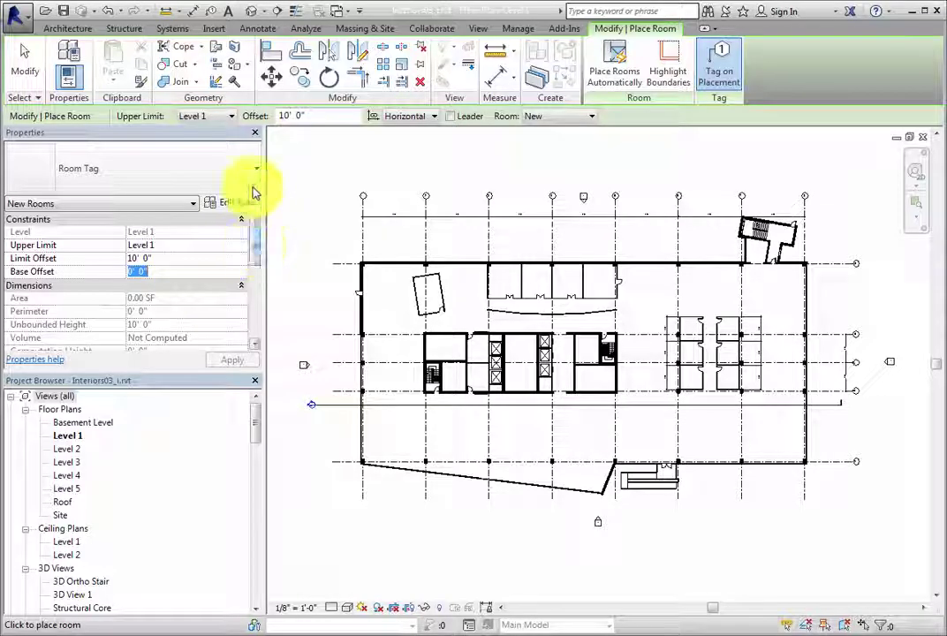
# Set the Upper Limit for new rooms to Level 2 with a 0 offset.
pyautogui.click(233, 117)
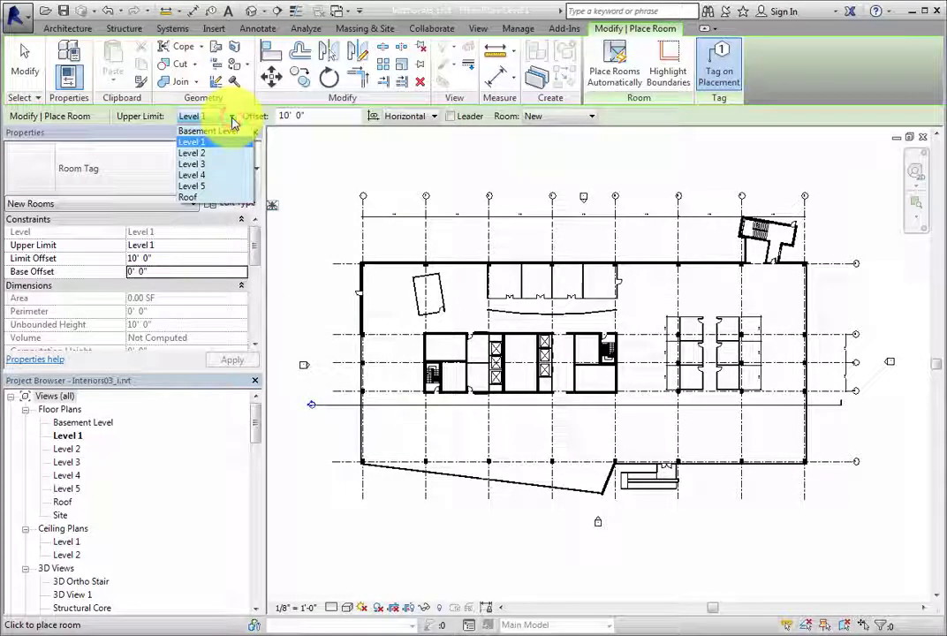
pyautogui.click(231, 152)
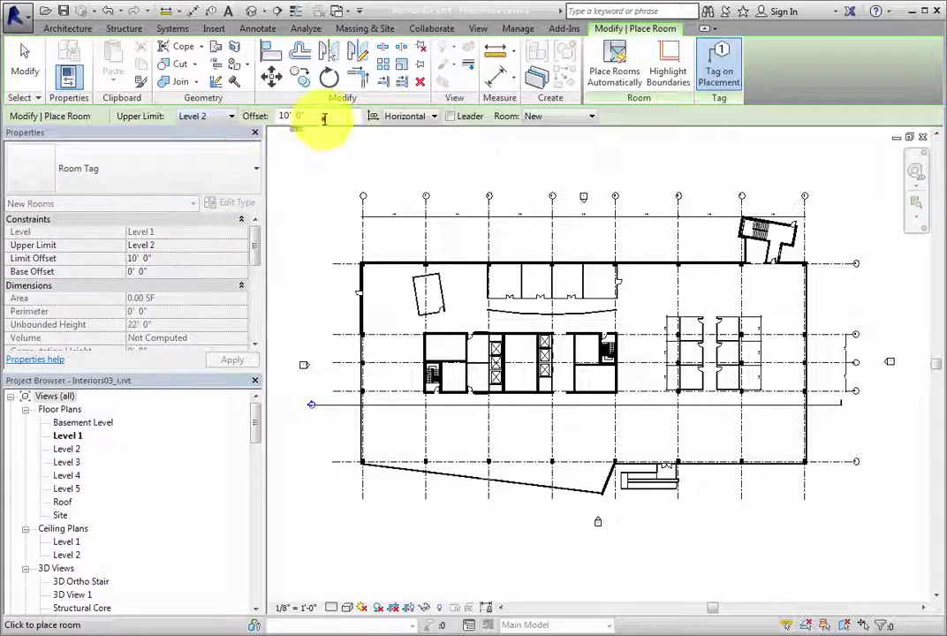
pyautogui.click(318, 116)
pyautogui.write('0')
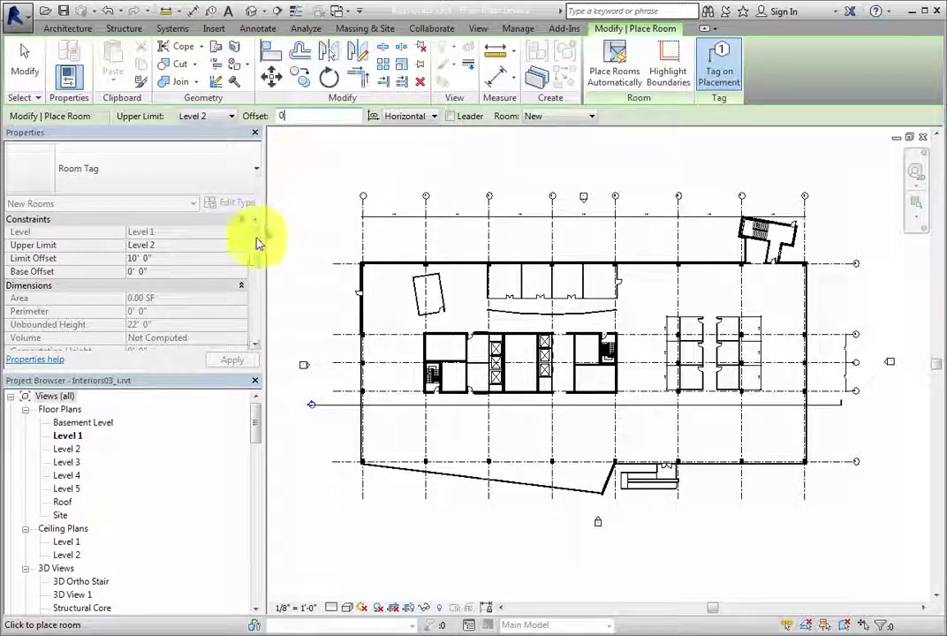
pyautogui.scroll(-3, 256, 243)
pyautogui.scroll(-2, 254, 261)
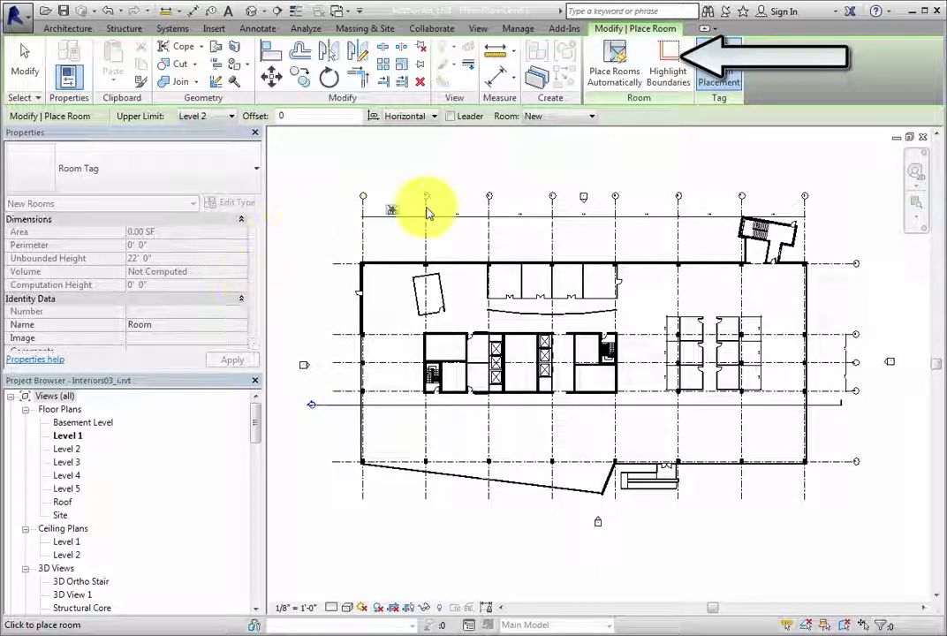
# Highlight room-bounding elements, zoom around to inspect them, then close the warning.
pyautogui.click(672, 88)
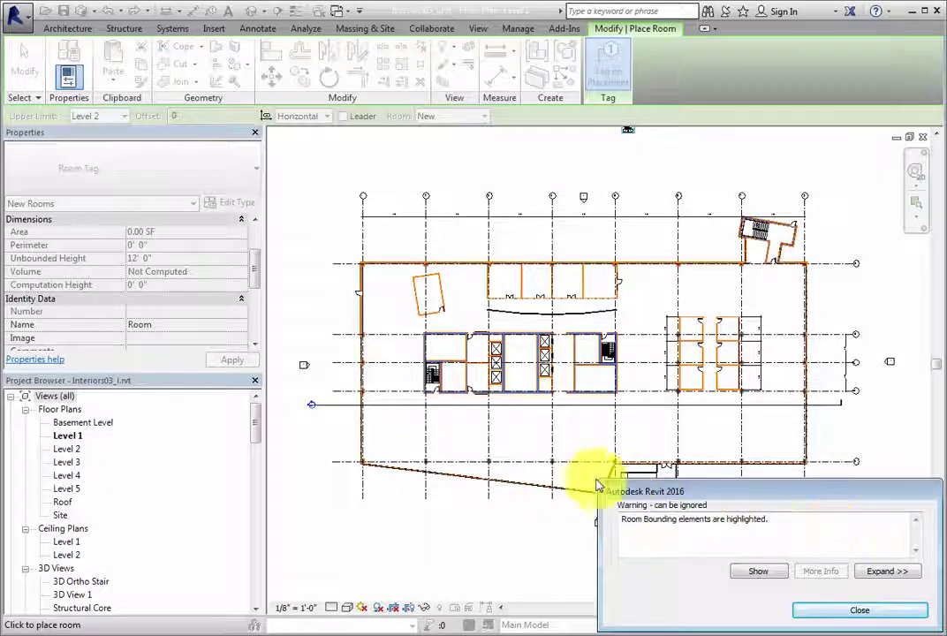
pyautogui.click(519, 443)
pyautogui.scroll(-4, 518, 442)
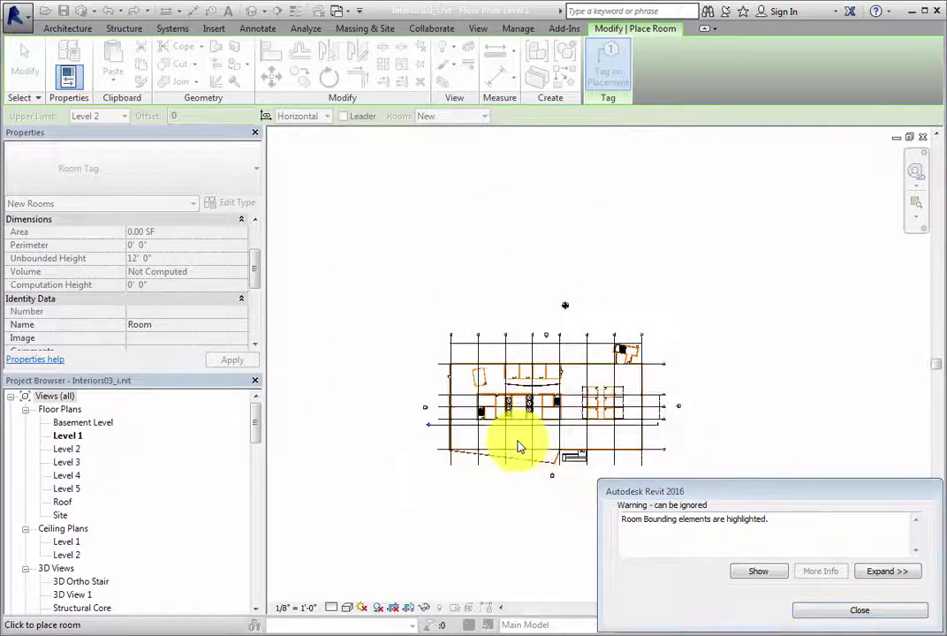
pyautogui.scroll(4, 517, 443)
pyautogui.scroll(3, 371, 280)
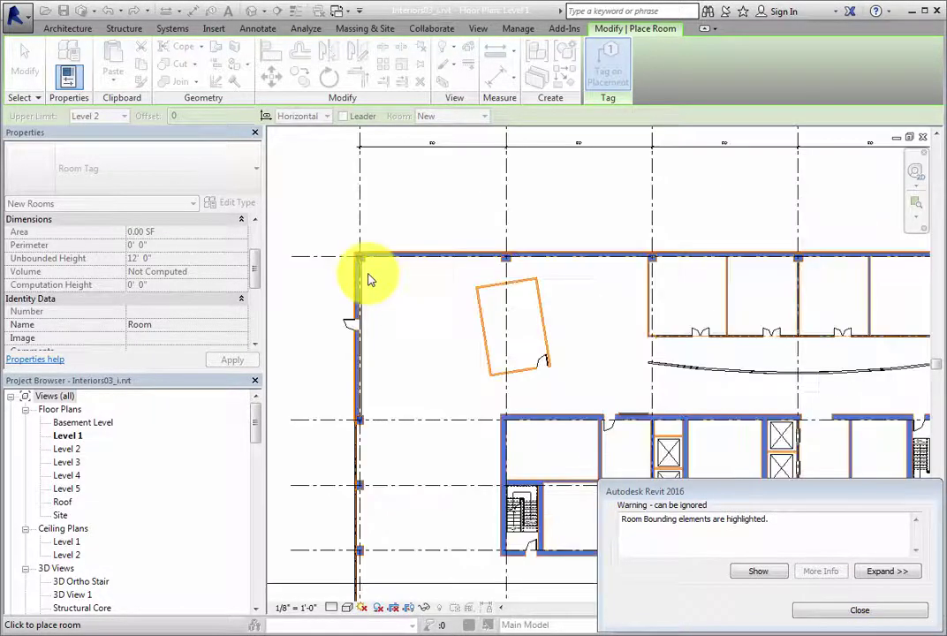
pyautogui.scroll(-3, 376, 284)
pyautogui.scroll(4, 528, 381)
pyautogui.scroll(-2, 530, 385)
pyautogui.scroll(-2, 530, 386)
pyautogui.click(818, 610)
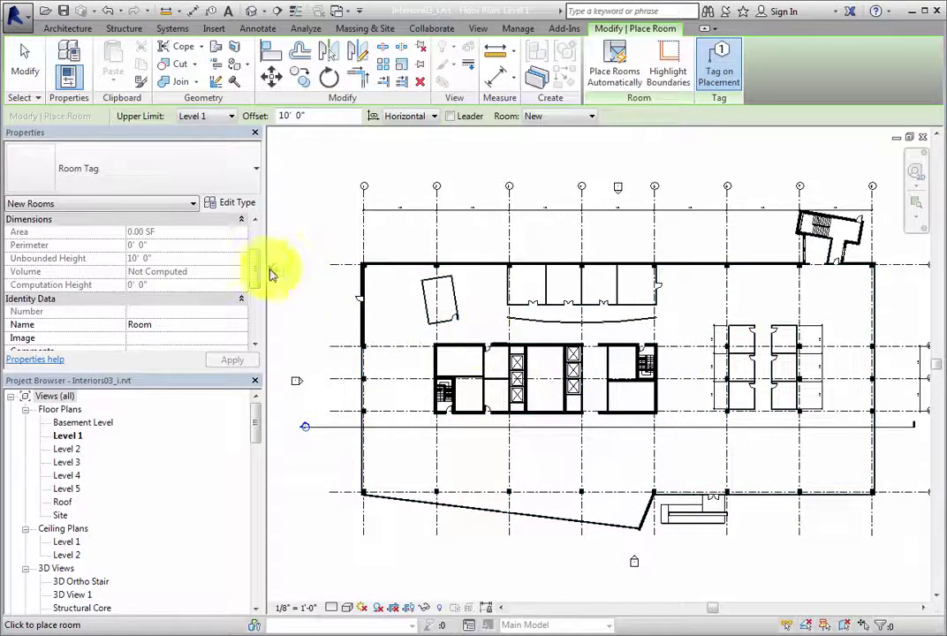
pyautogui.moveTo(257, 266); pyautogui.dragTo(258, 296)
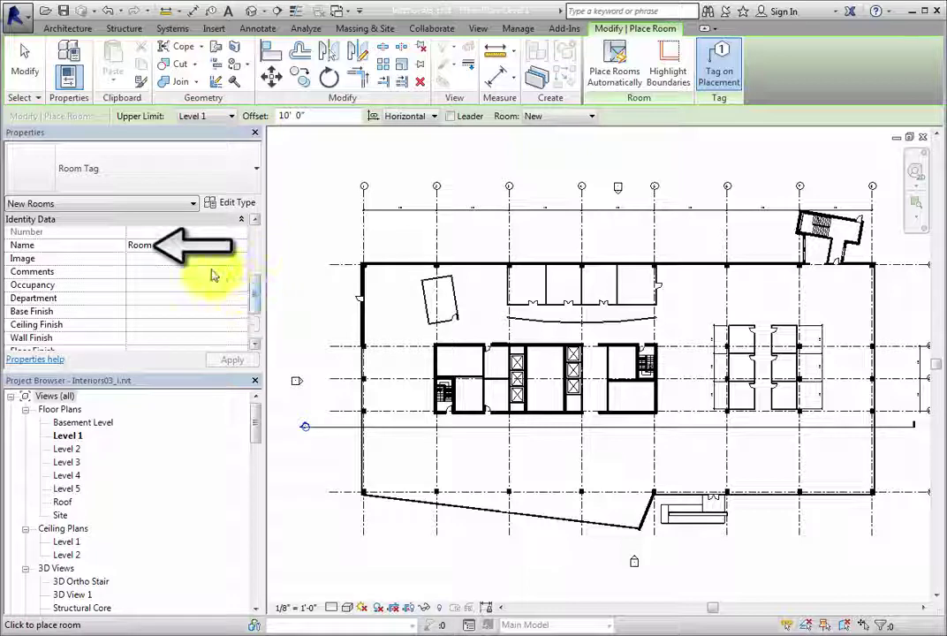
pyautogui.click(166, 245)
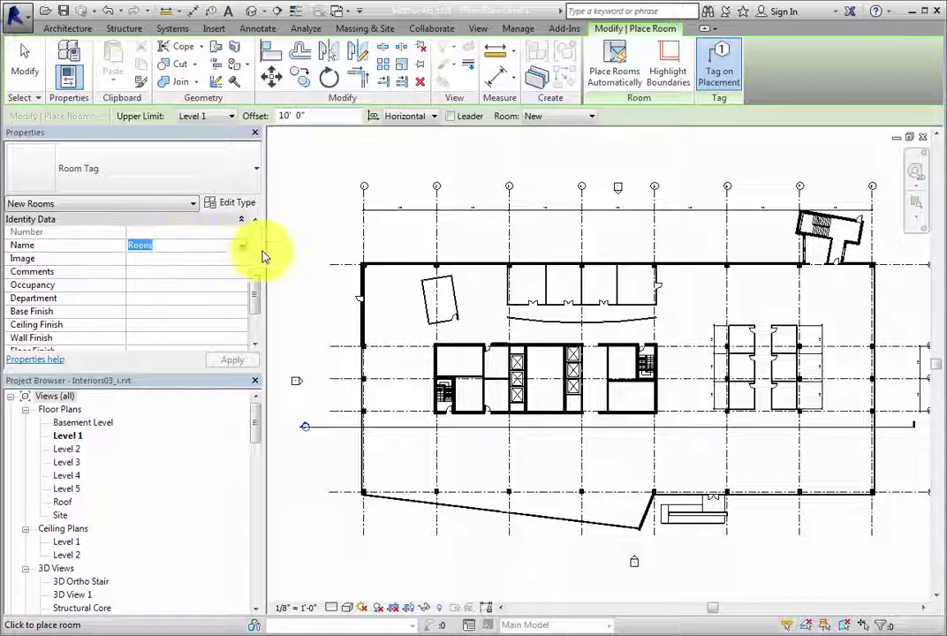
# Automatically place rooms in all enclosed areas, dismiss the '31 Rooms created' message and exit.
pyautogui.click(628, 85)
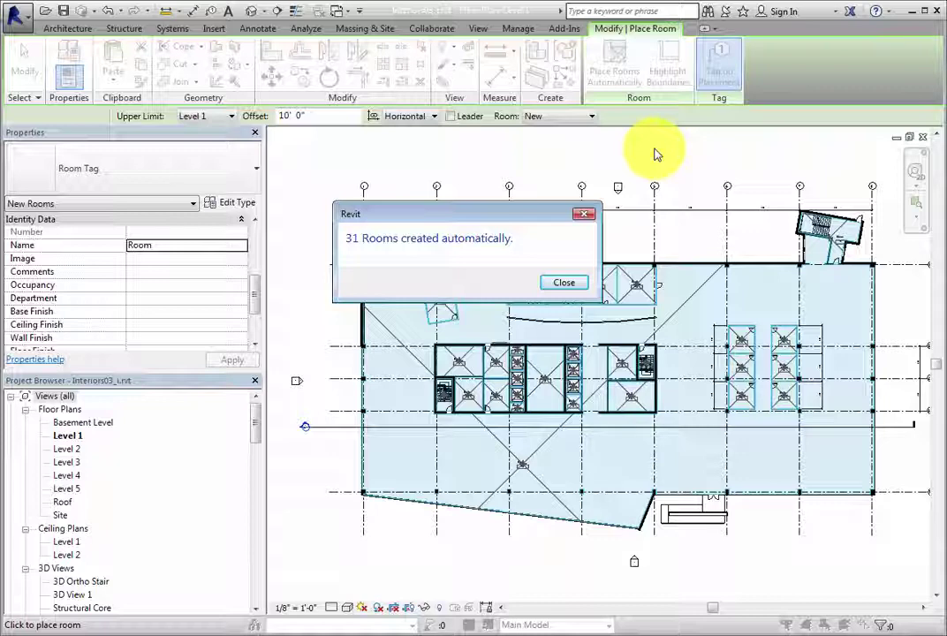
pyautogui.click(572, 284)
pyautogui.press('Escape')
pyautogui.press('Escape')
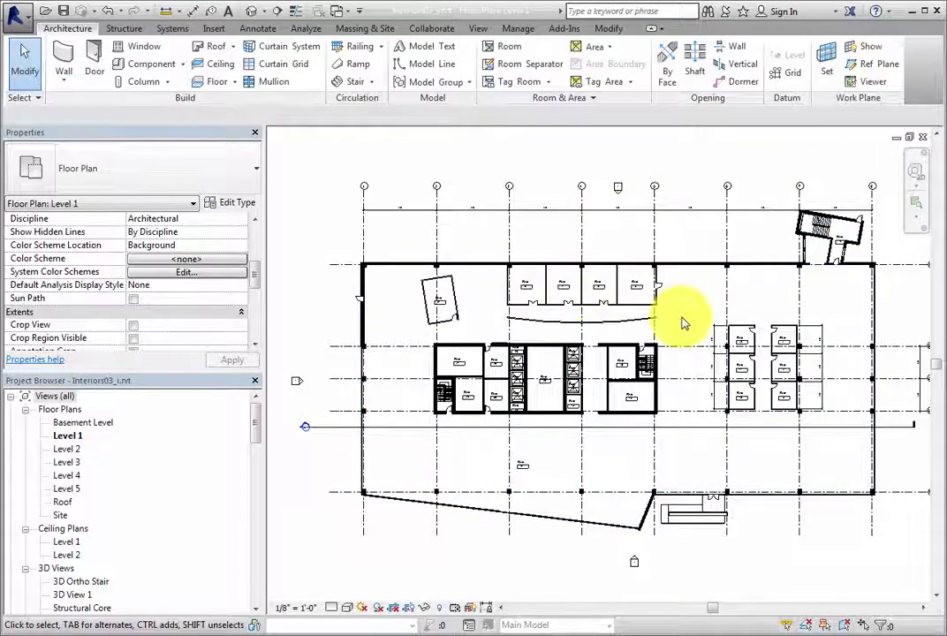
pyautogui.scroll(1, 458, 382)
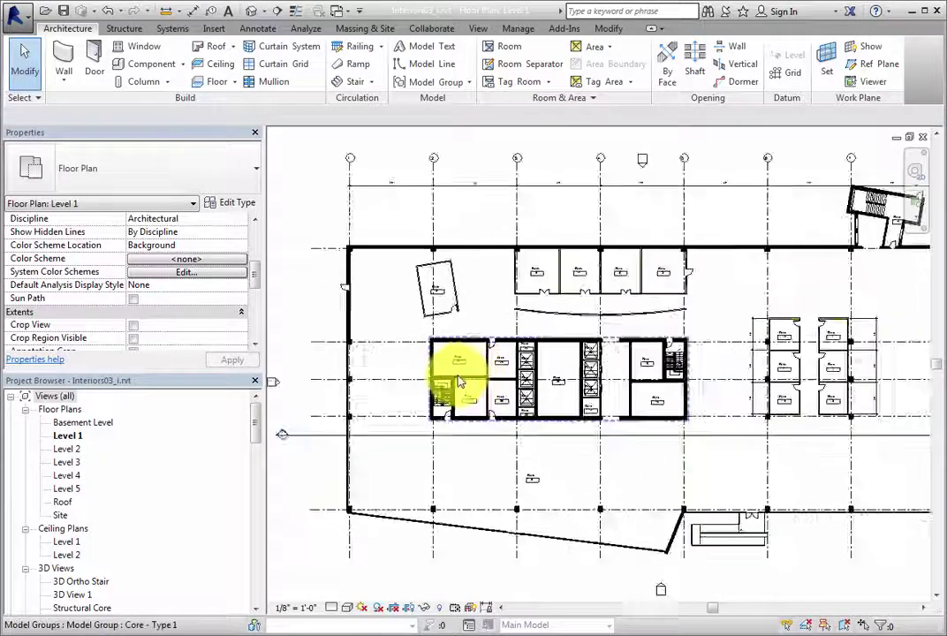
pyautogui.scroll(5, 458, 381)
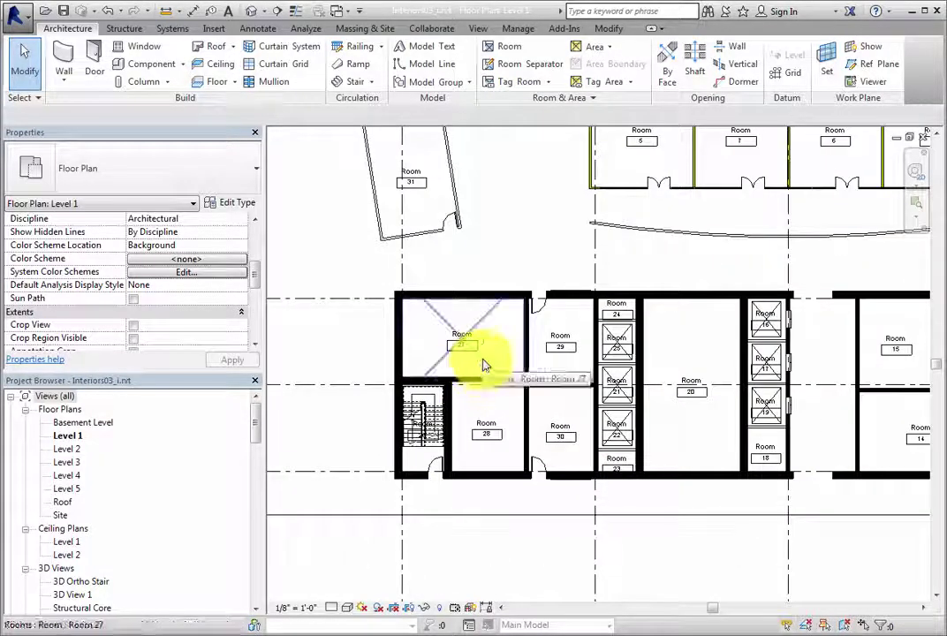
pyautogui.click(484, 362)
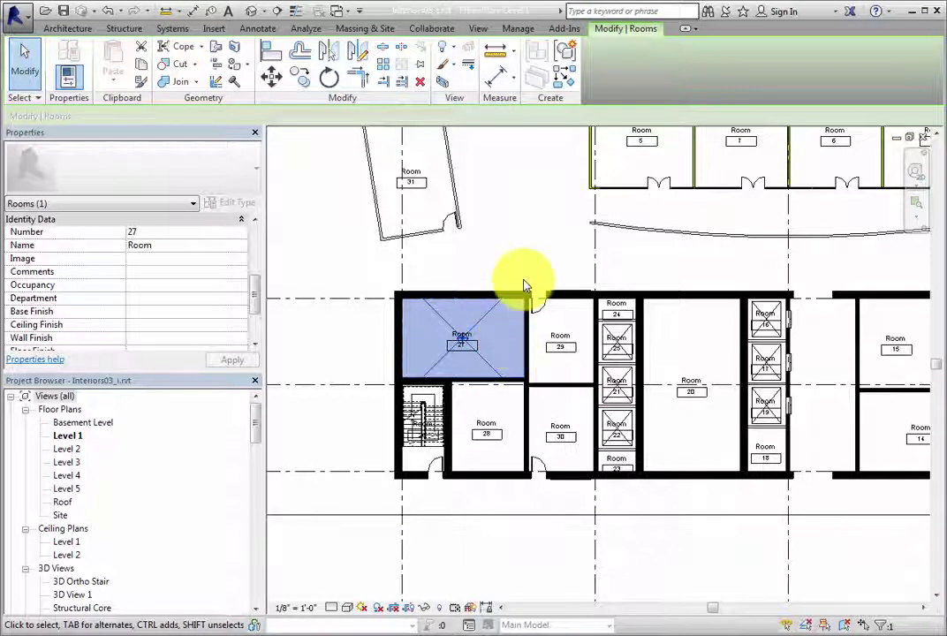
pyautogui.press('Escape')
pyautogui.scroll(-3, 524, 281)
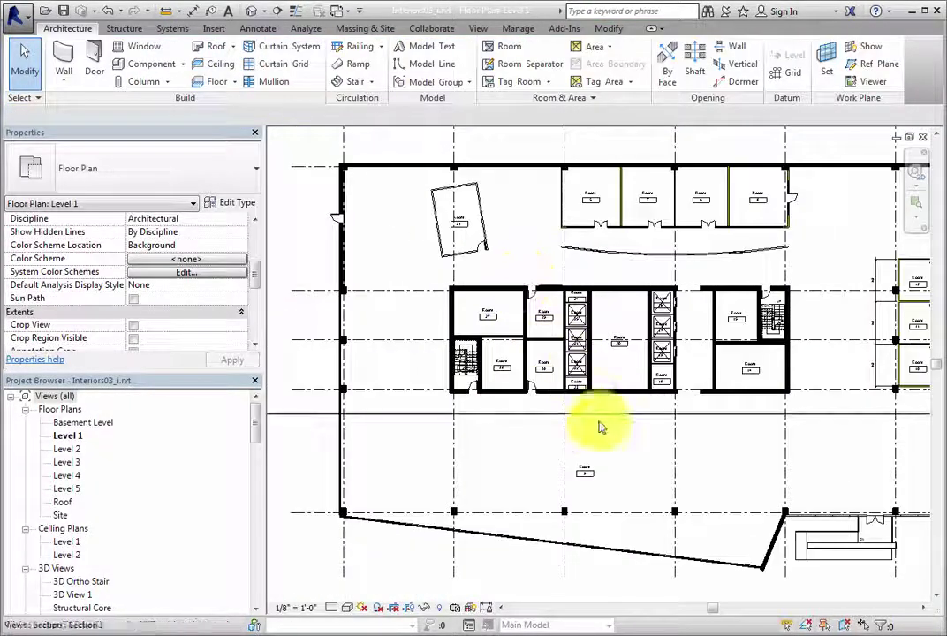
pyautogui.click(604, 454)
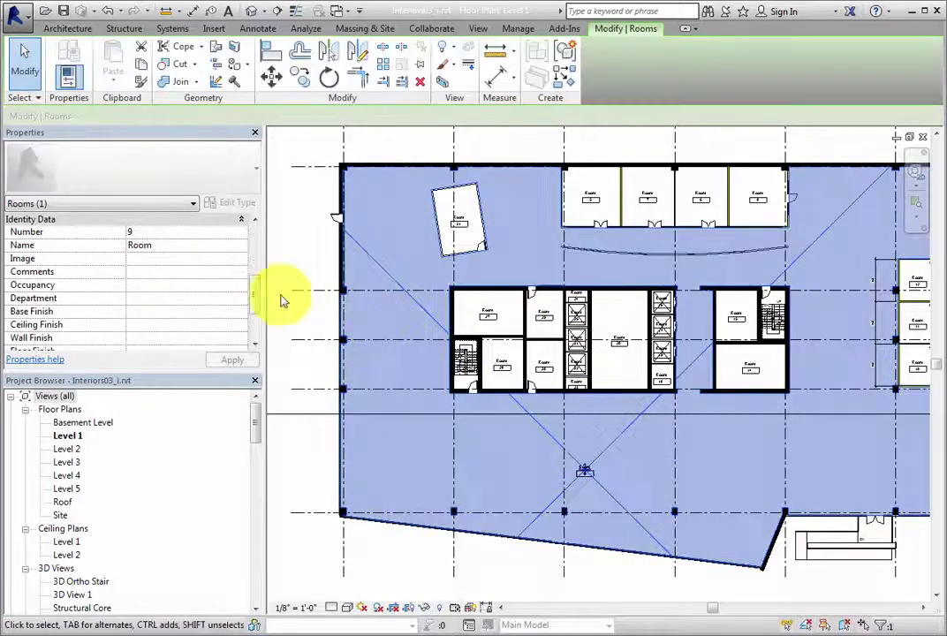
pyautogui.moveTo(254, 296); pyautogui.dragTo(254, 248)
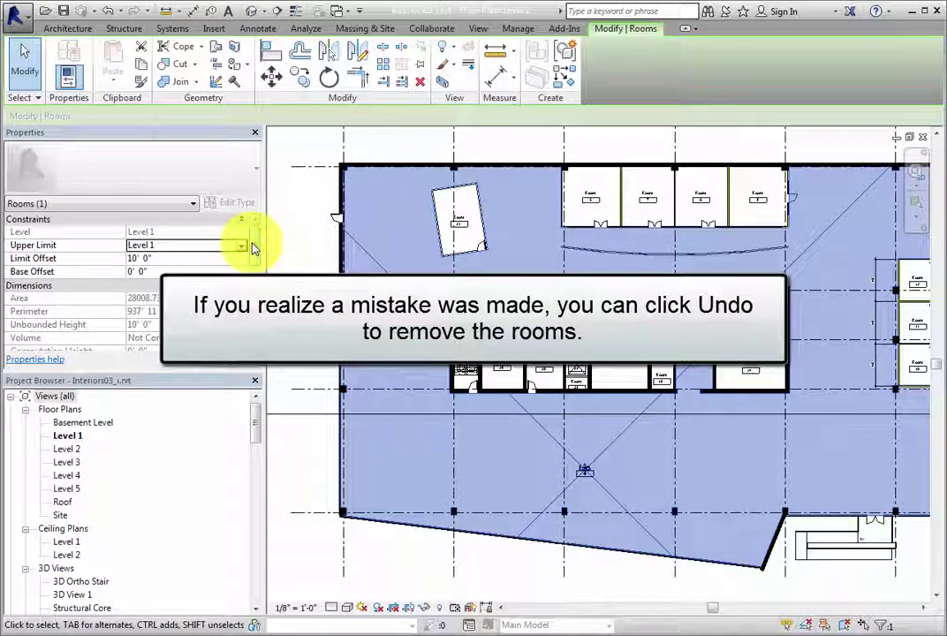
pyautogui.hotkey('ctrl', 'z')
pyautogui.scroll(-3, 283, 253)
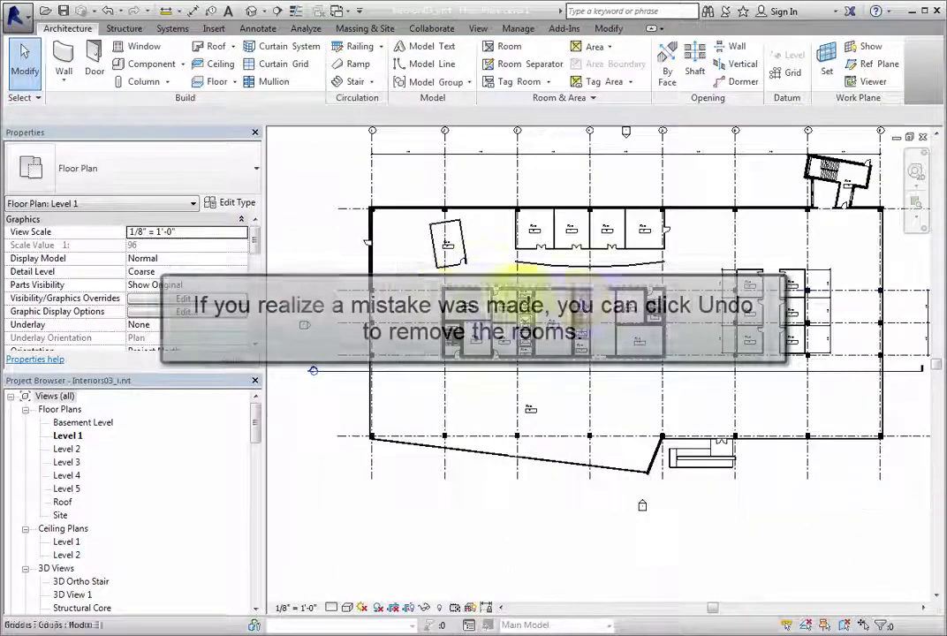